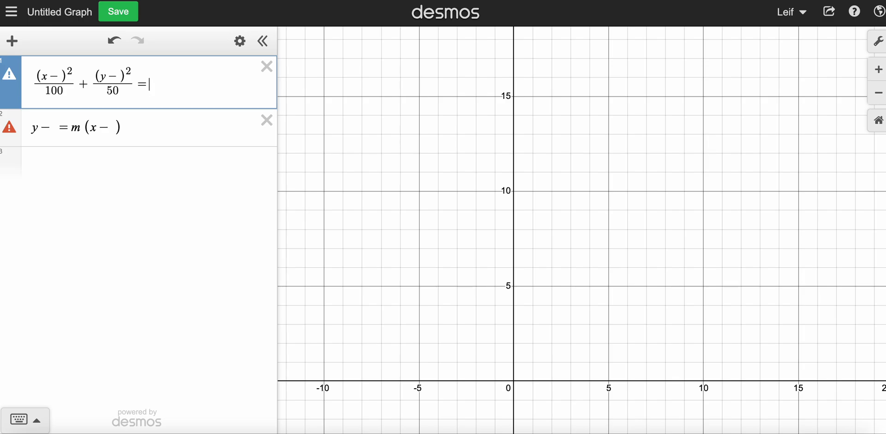
Review the line, parabola and ellipse formulas in Desmos Equations.pdf and return to the untitled Desmos graph
key(ctrl+Tab)
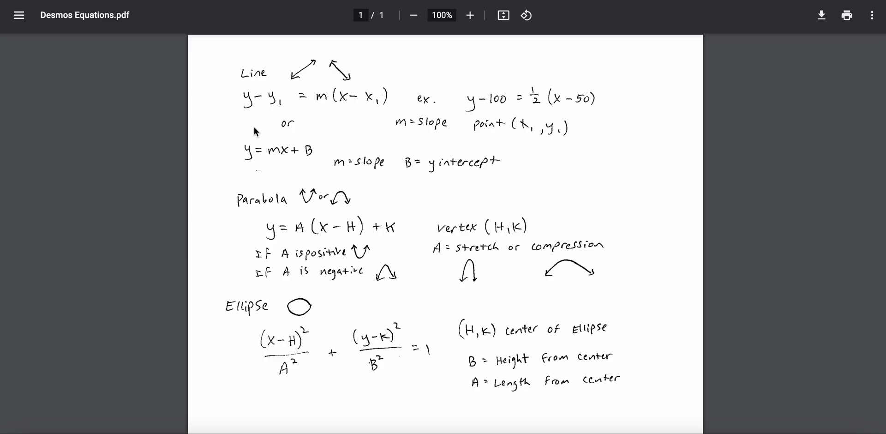
key(ctrl+Tab)
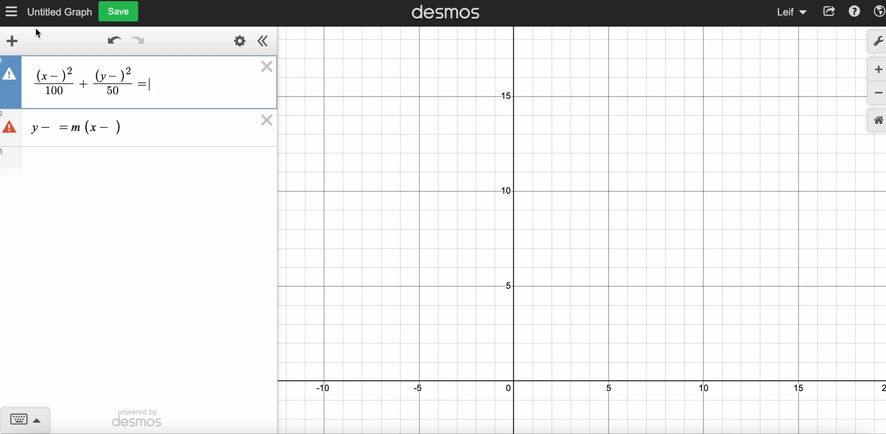
Insert the image sam.jpeg from the Desktop folder into the graph
click(12, 44)
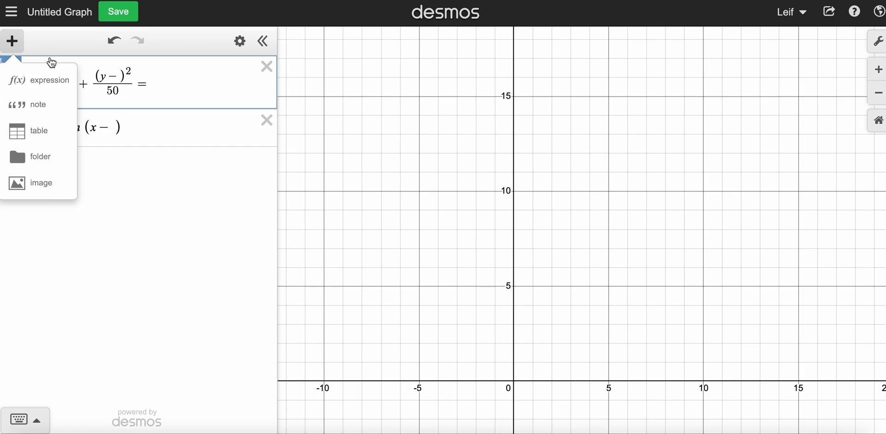
click(44, 184)
scroll(366, 240, down, 10)
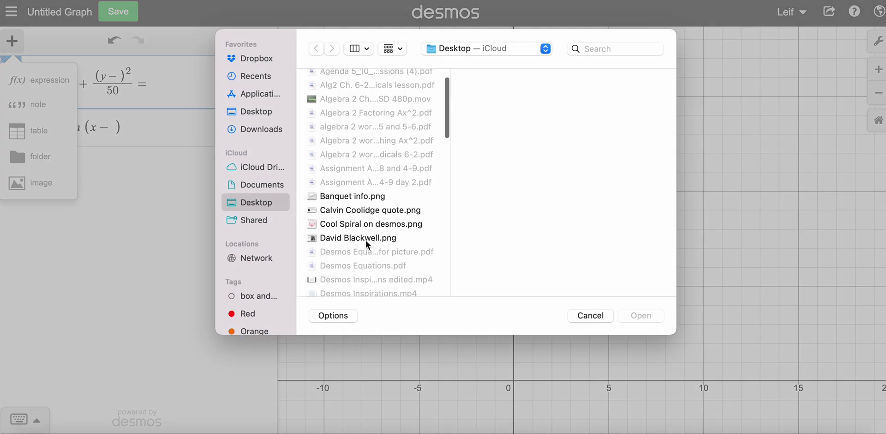
scroll(367, 243, down, 10)
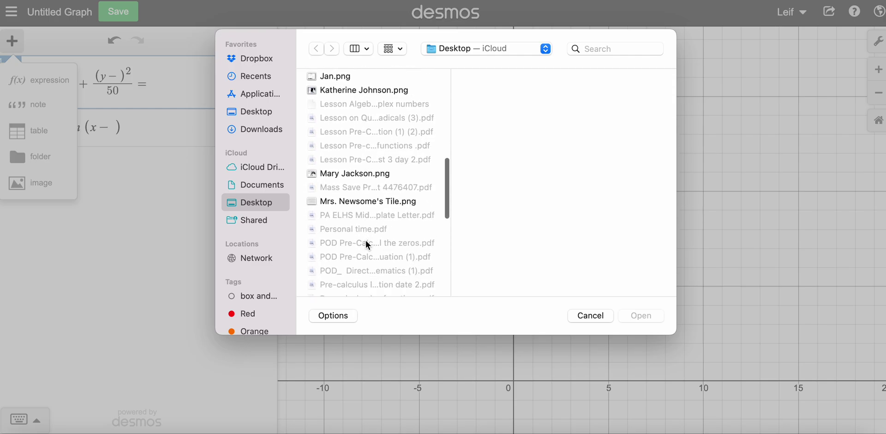
scroll(365, 239, down, 2)
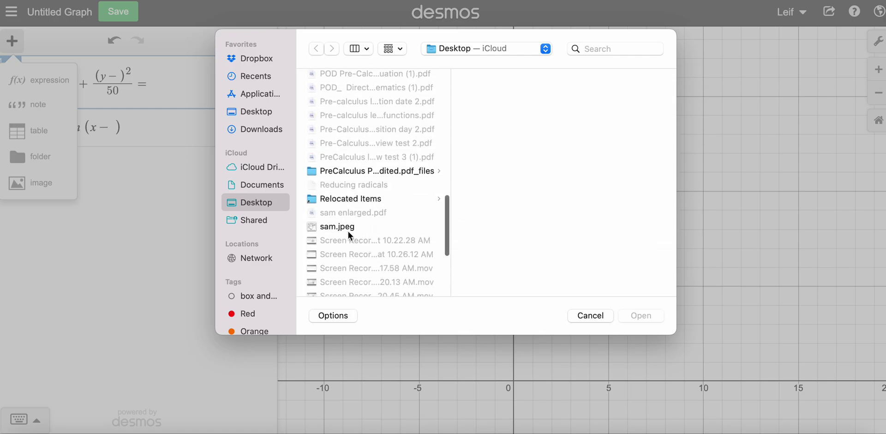
click(341, 226)
click(640, 316)
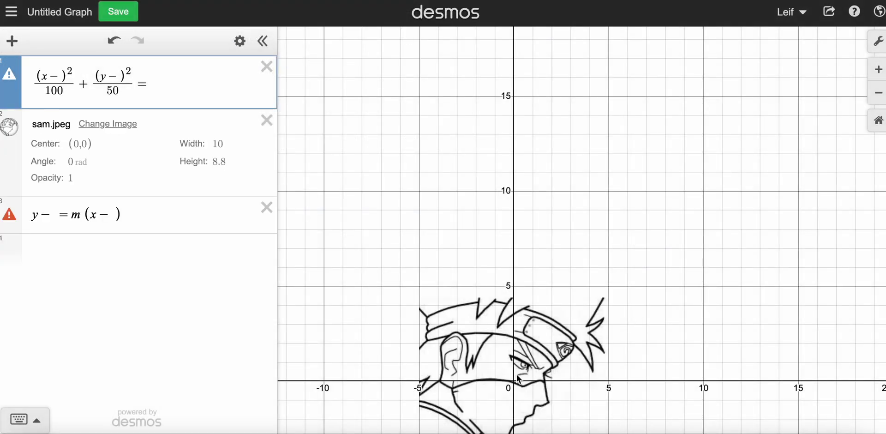
Move the image into the first quadrant with its lower-left corner at the origin, centred at about (5, 4.4)
click(516, 374)
drag(514, 383, 609, 297)
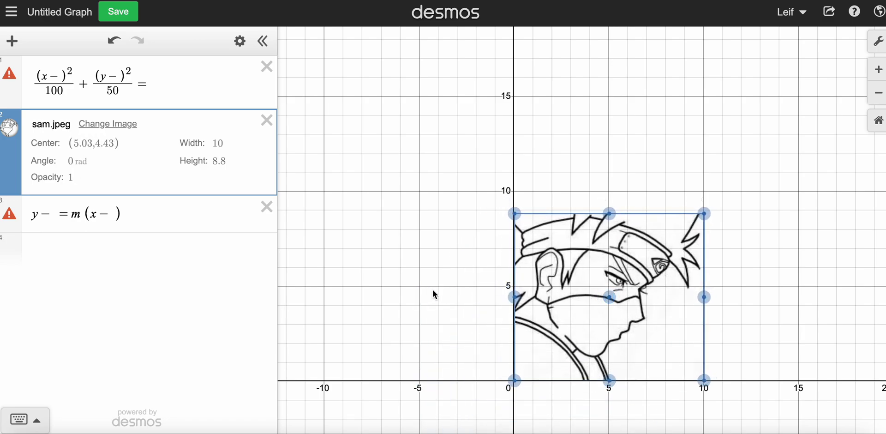
click(728, 112)
Enlarge the image to about 260 units wide and move its centre to about (129, 114), lower-left corner at the origin
scroll(692, 175, down, 4)
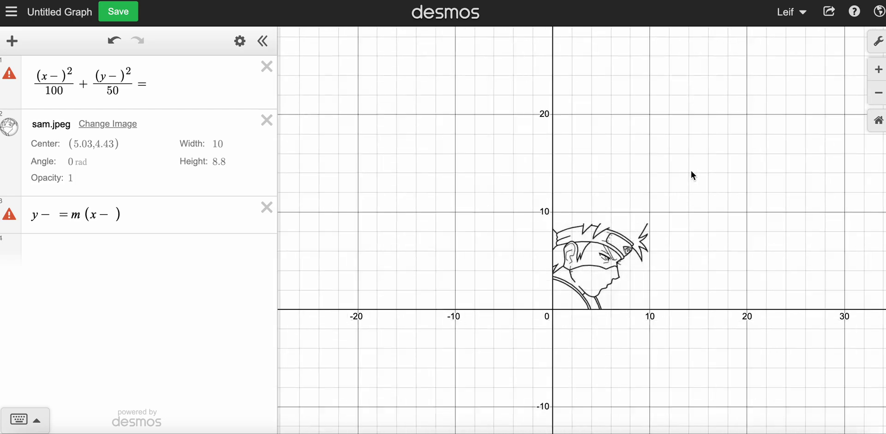
scroll(692, 175, down, 3)
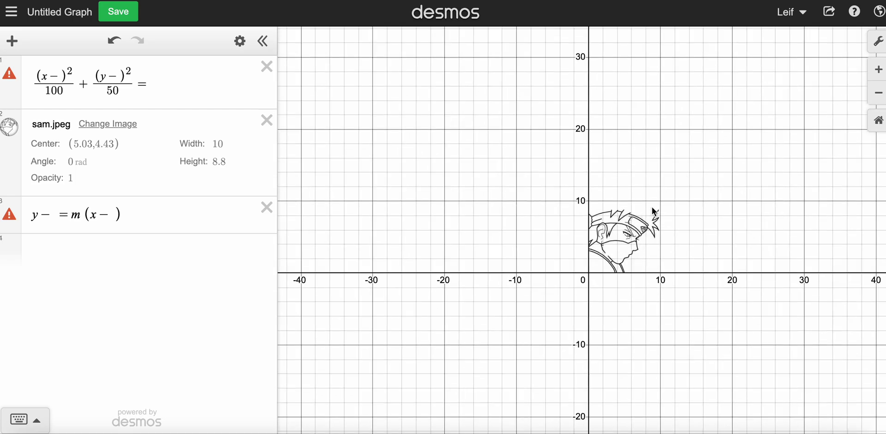
click(634, 235)
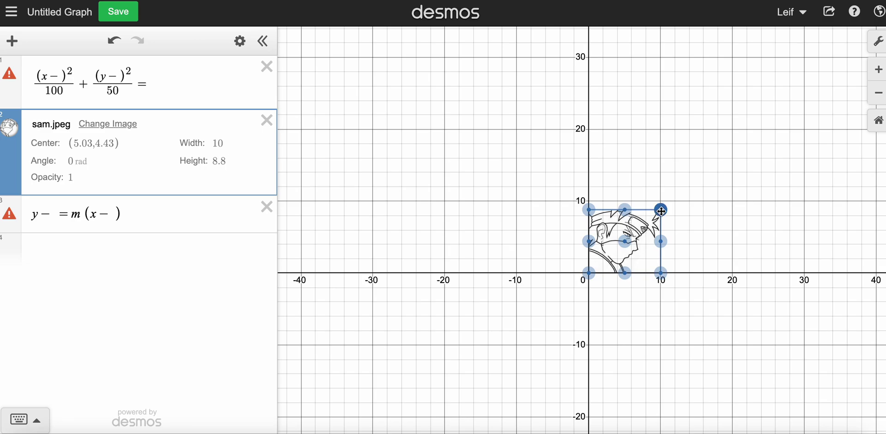
drag(661, 210, 548, 257)
scroll(682, 131, down, 10)
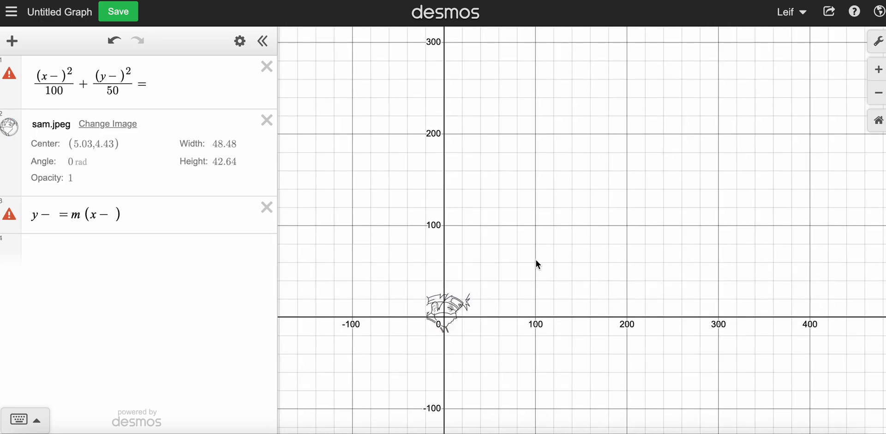
click(450, 306)
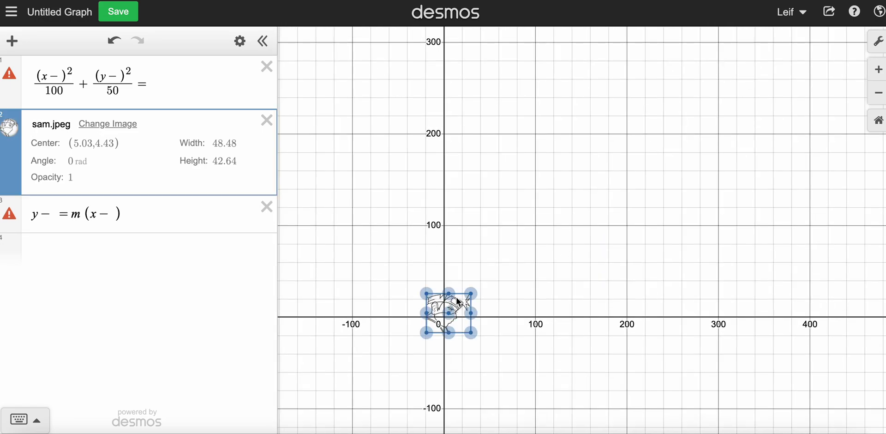
drag(471, 295, 538, 232)
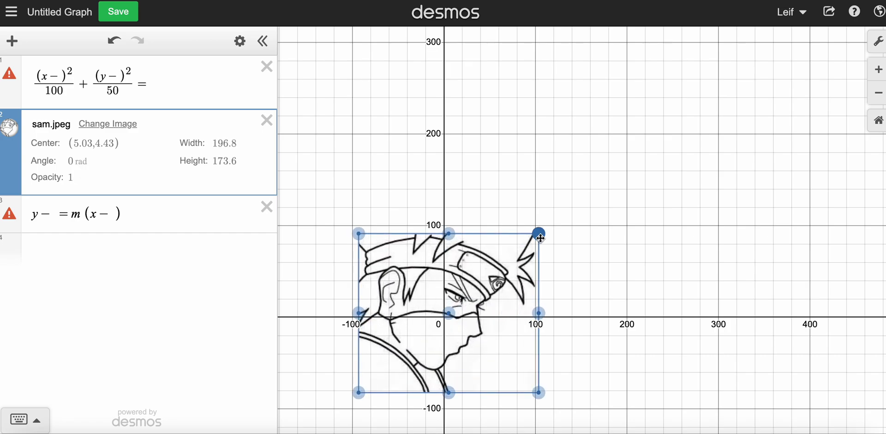
drag(449, 313, 534, 237)
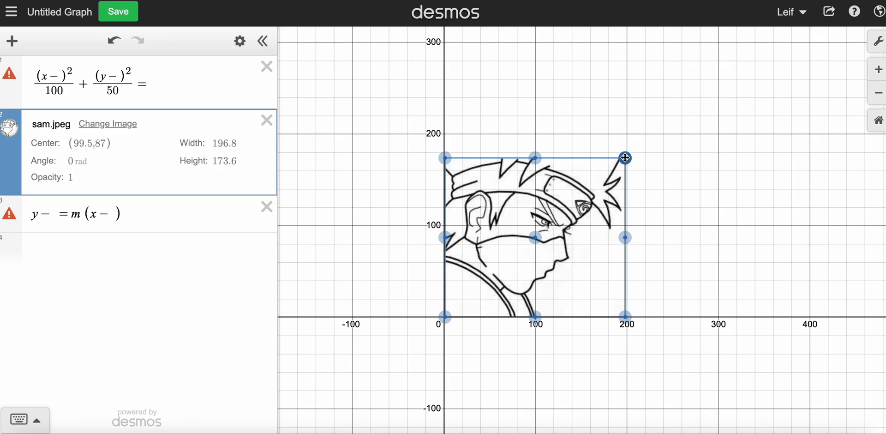
drag(625, 158, 654, 132)
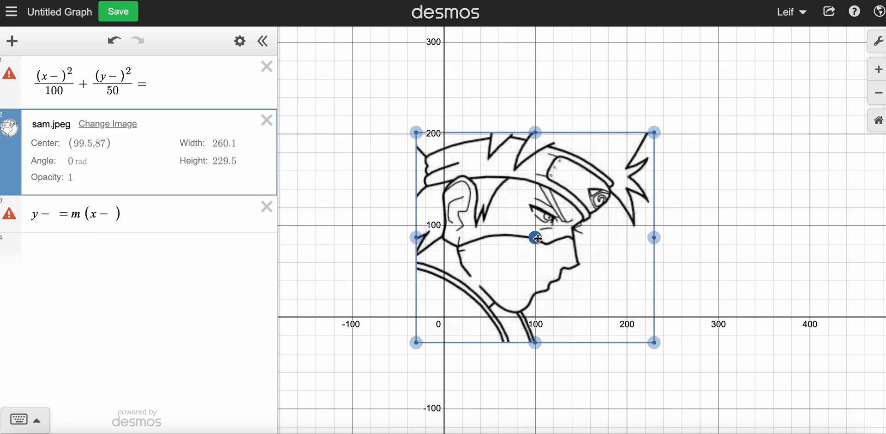
drag(539, 238, 563, 214)
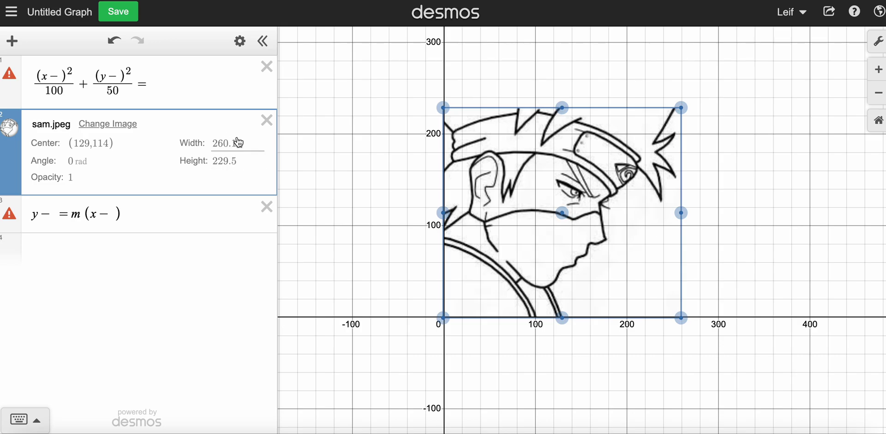
click(741, 172)
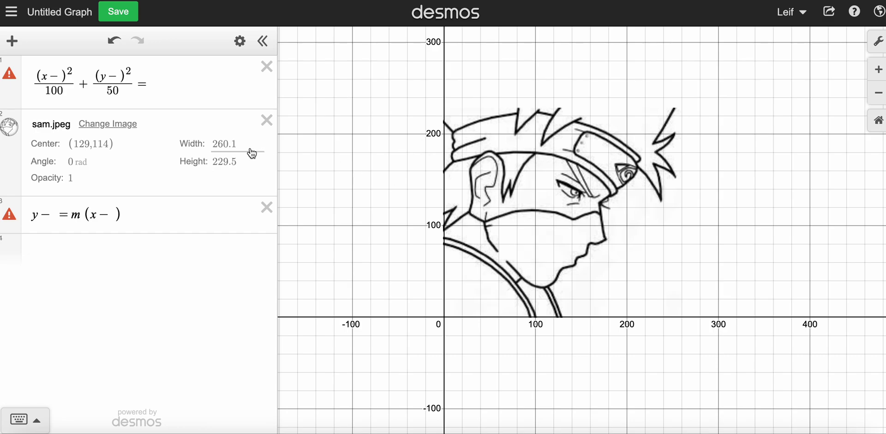
Complete the point-slope line equation with the point (220, 210) and slope 2, giving y − 210 = 2(x − 220)
click(55, 216)
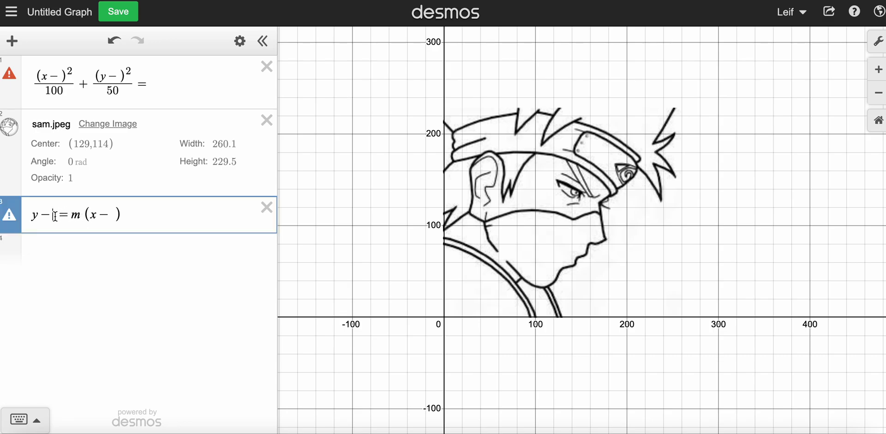
click(110, 216)
click(113, 215)
text(220)
click(54, 214)
text(210)
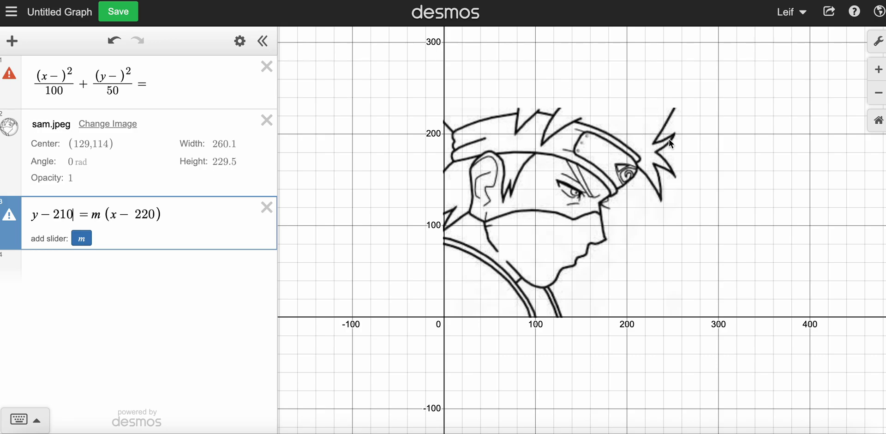
click(100, 216)
key(BackSpace)
text(2)
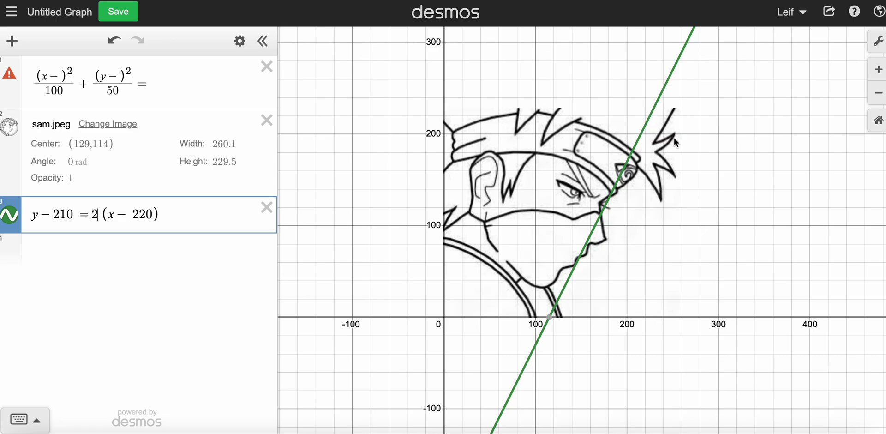
Shift the line toward the headband's upper tail stroke by trying 240 and settling on 242 as the point's x-coordinate
click(146, 214)
key(BackSpace)
text(4)
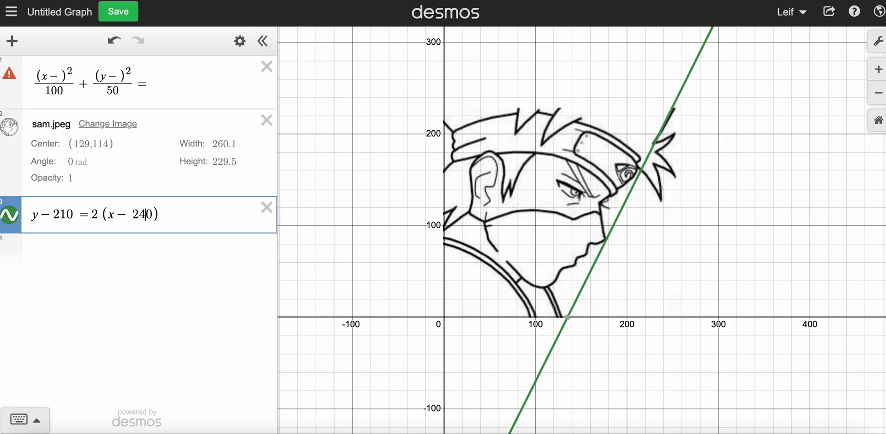
click(152, 215)
key(BackSpace)
text(2)
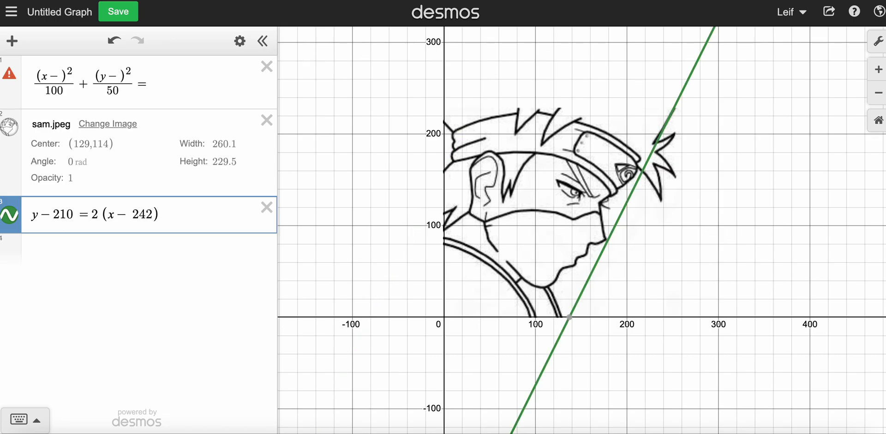
Reduce the line's slope in steps of 0.1 from 1.9 to 1.6 to match the headband's upper tail stroke
click(98, 213)
key(BackSpace)
text(1/)
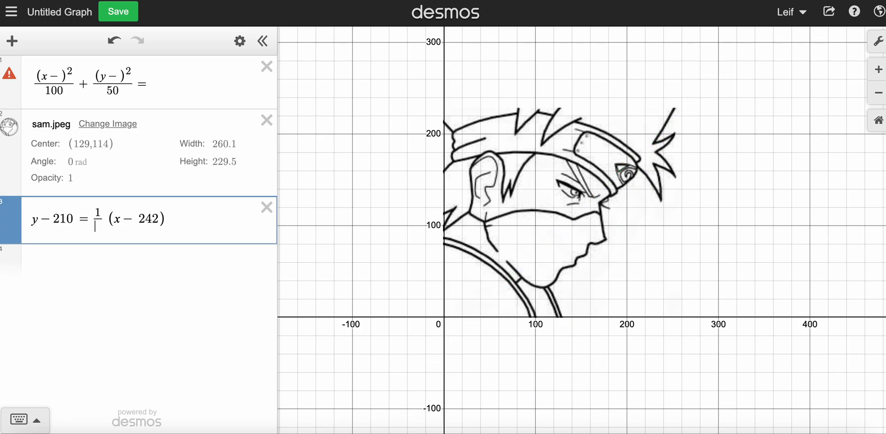
key(BackSpace)
text(.9)
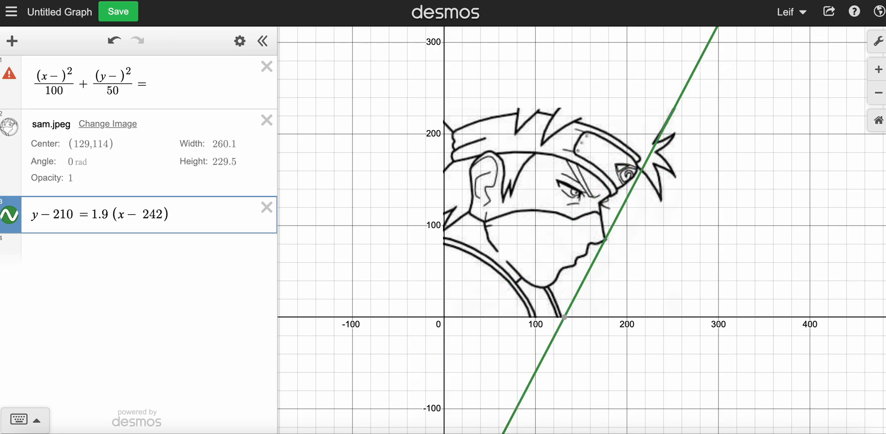
key(BackSpace)
text(8)
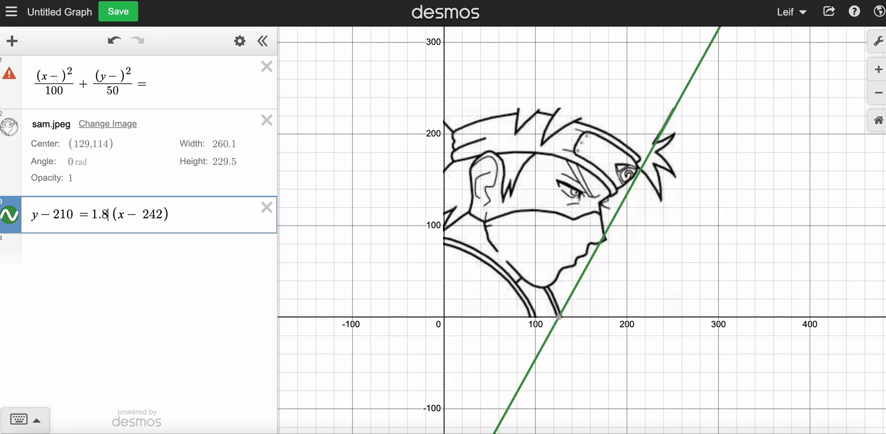
key(BackSpace)
text(7)
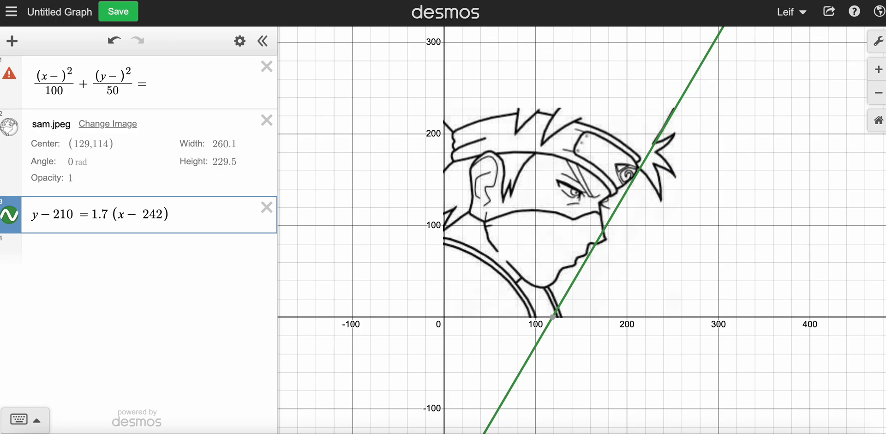
key(BackSpace)
text(6)
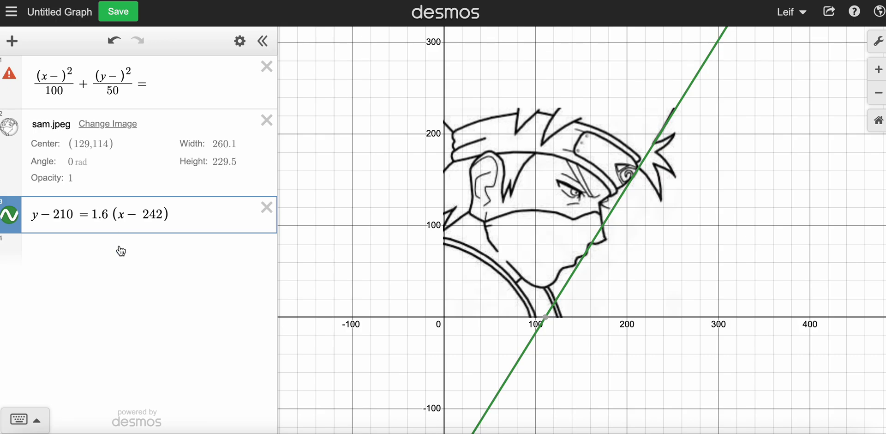
Restrict the line to the tail stroke by adding the domain {225 < x < 250} to its equation
click(186, 212)
text({)
text(225)
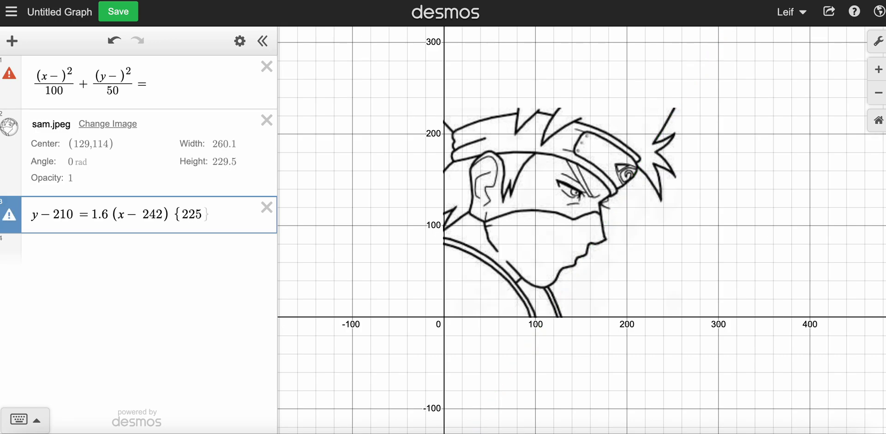
text(<x)
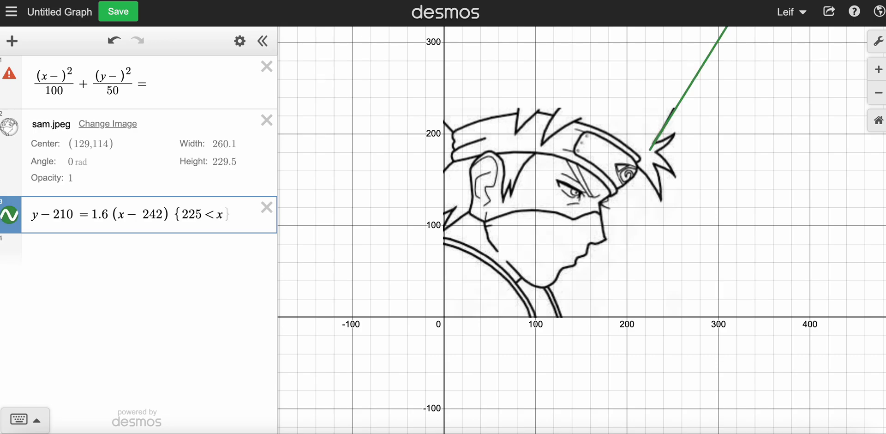
text(<)
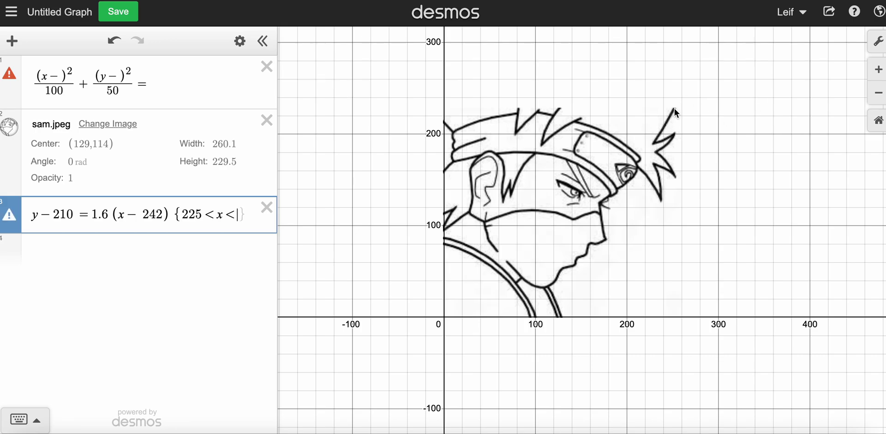
text(250)
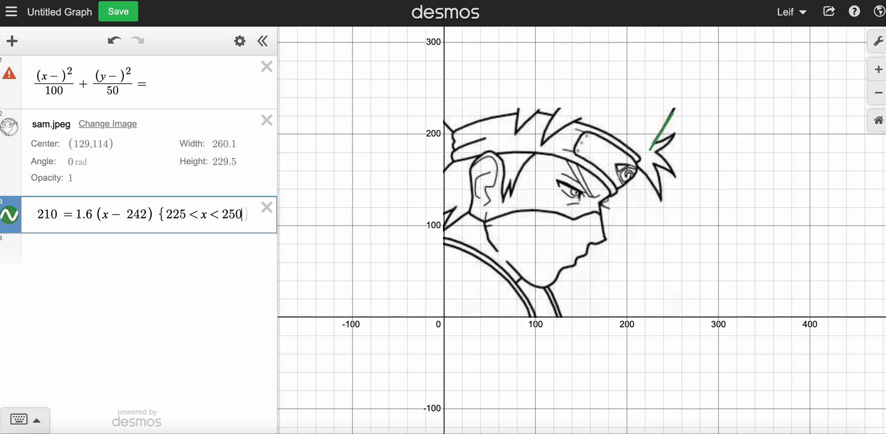
text(})
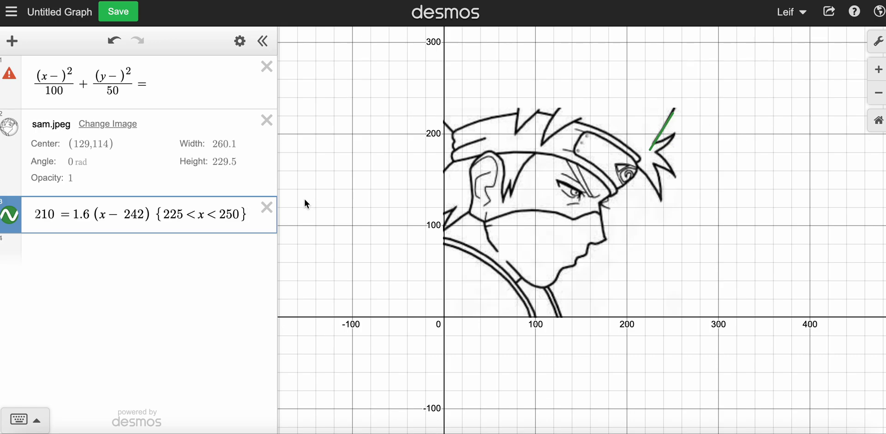
Set the lower bound of the line's domain restriction to 228
click(183, 216)
key(BackSpace)
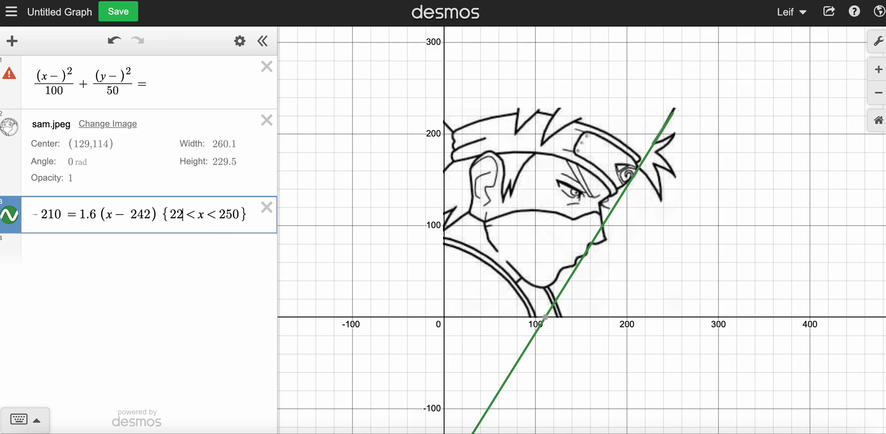
text(8)
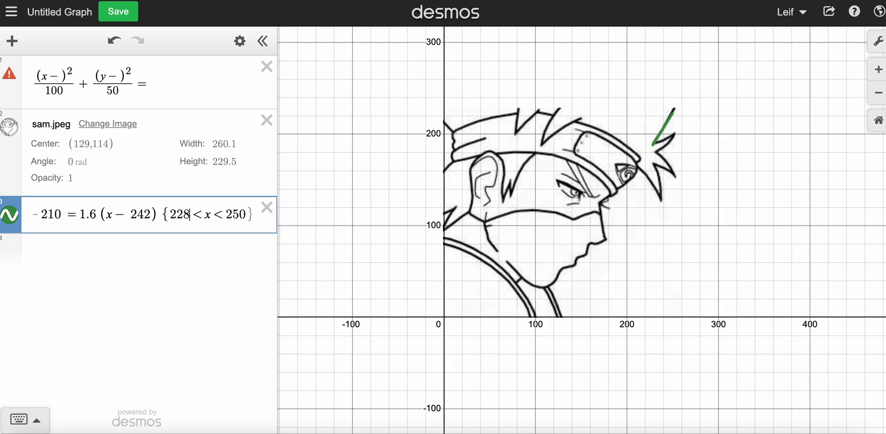
Adjust the line's domain restriction to {229 < x < 253} to fit the headband's upper tail stroke
key(BackSpace)
text(9)
click(246, 214)
key(BackSpace)
text(2)
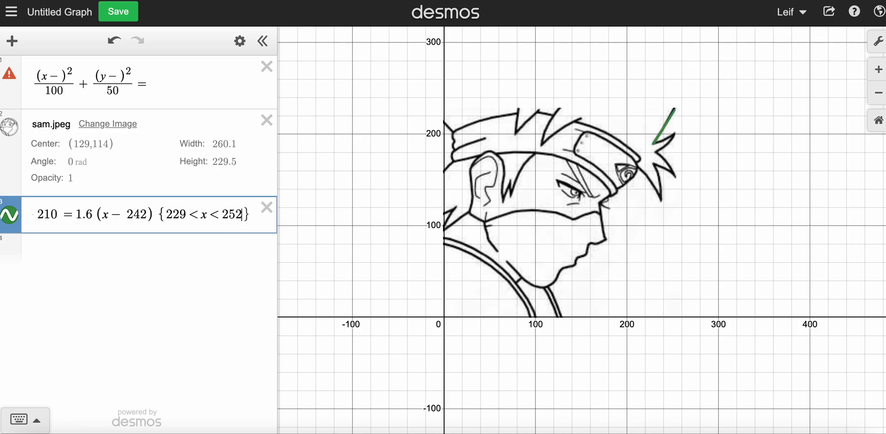
key(BackSpace)
text(3)
click(10, 215)
click(11, 216)
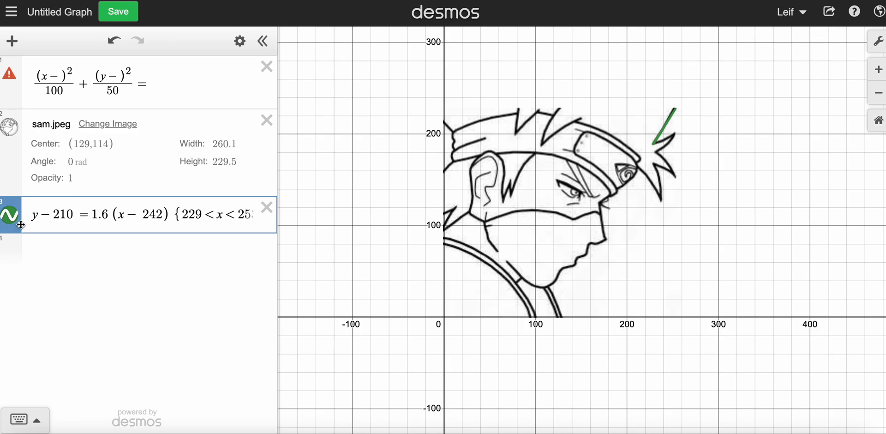
right_click(12, 212)
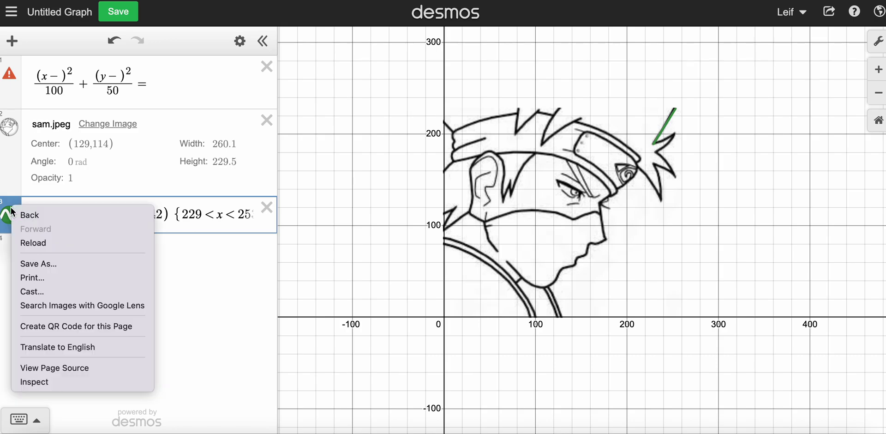
click(6, 203)
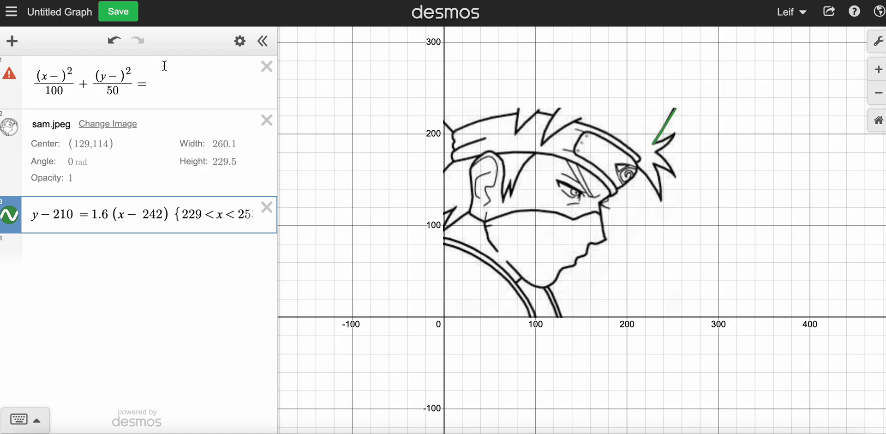
Complete the ellipse equation over the eye with centre (140, 140) and a right-hand side of 1
click(60, 76)
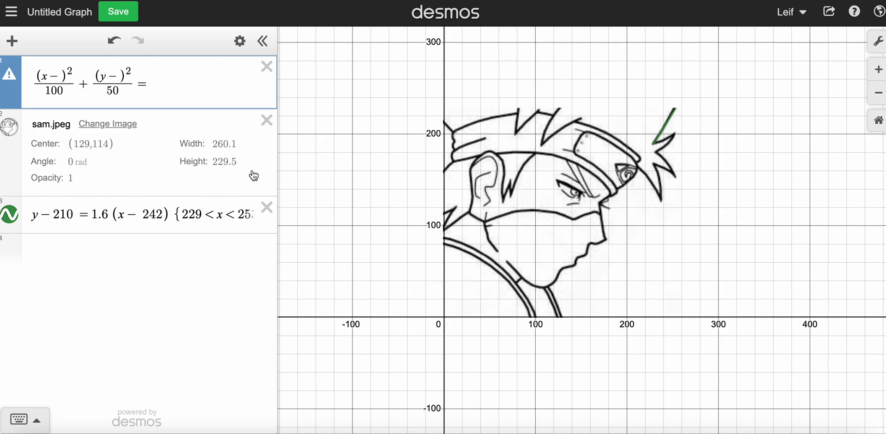
text(140)
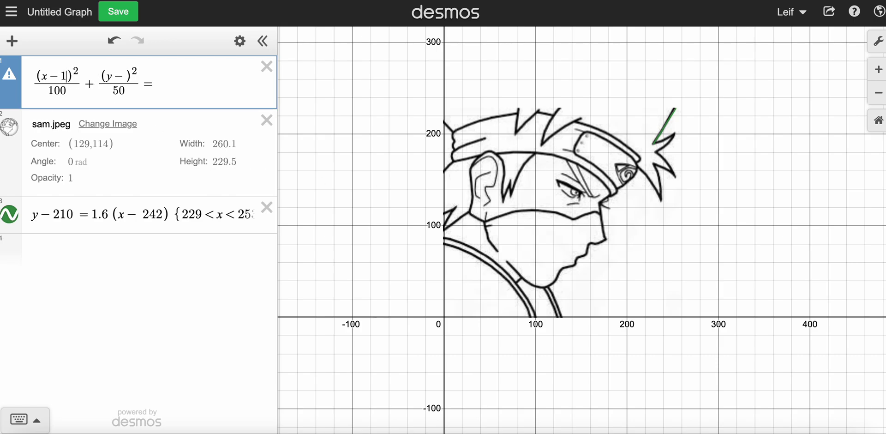
click(137, 76)
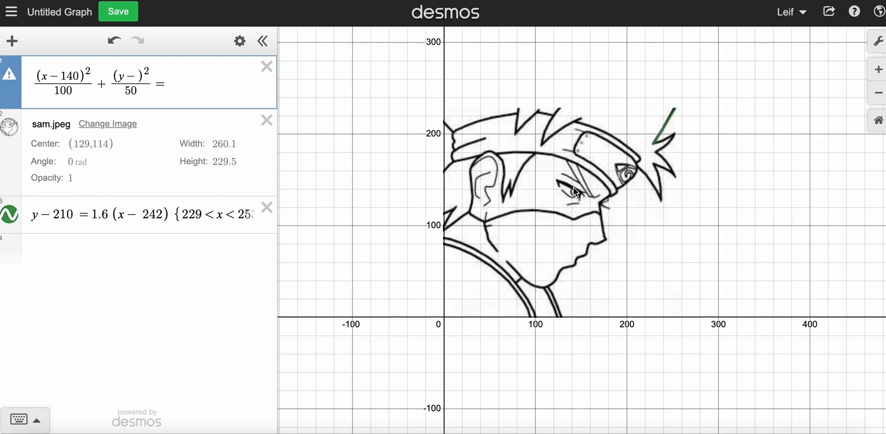
click(135, 79)
text(140)
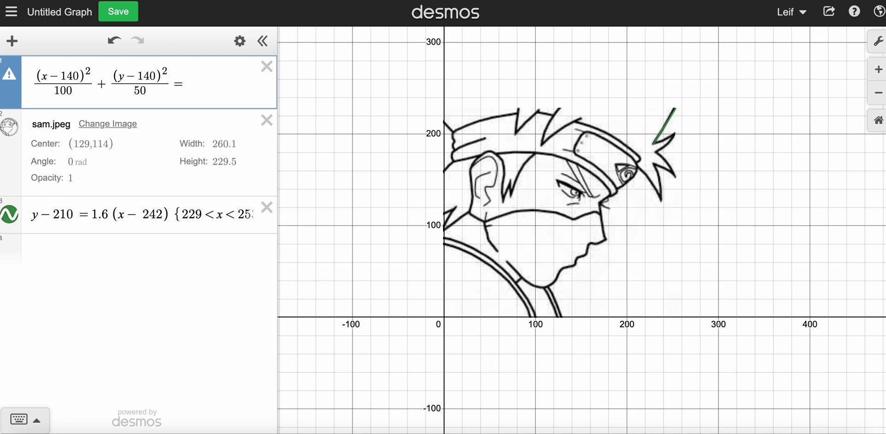
click(193, 88)
text(1)
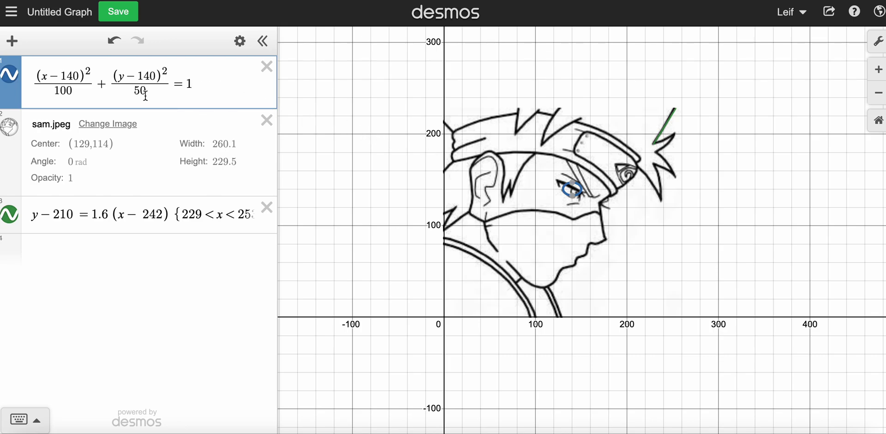
Try stretching the ellipse horizontally with 1000 as the x term's denominator, and restore 100
click(74, 91)
key(BackSpace)
text(00)
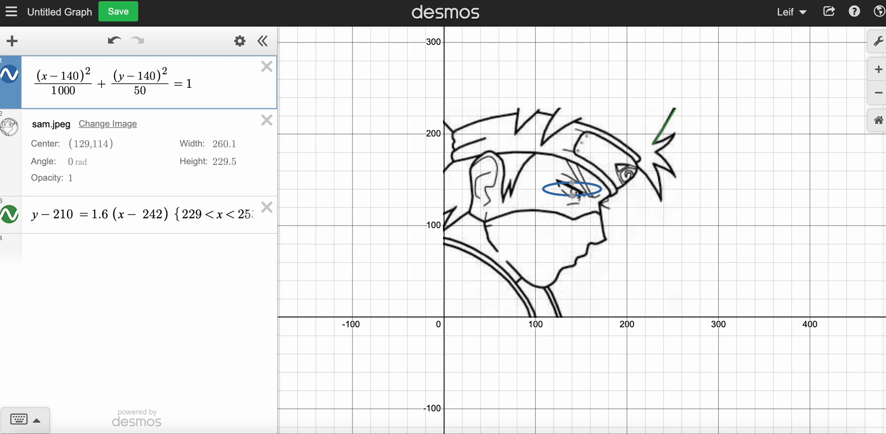
key(BackSpace)
Adjust the ellipse's height by trying 500 and settling on 49 as the y term's denominator
click(147, 92)
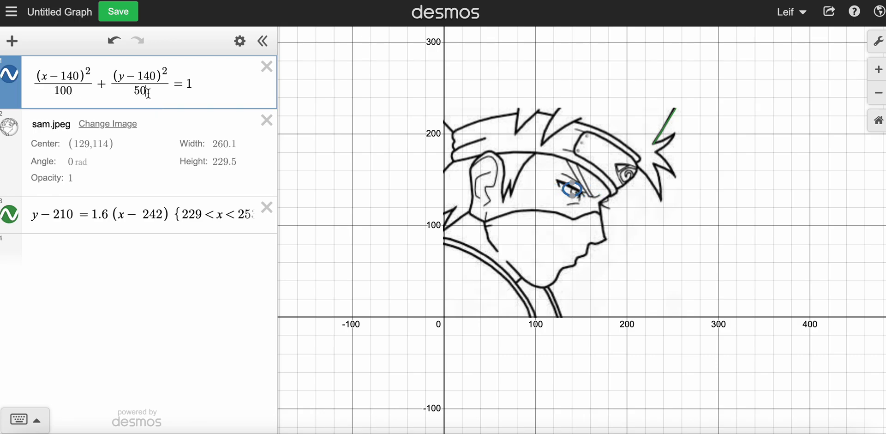
text(0)
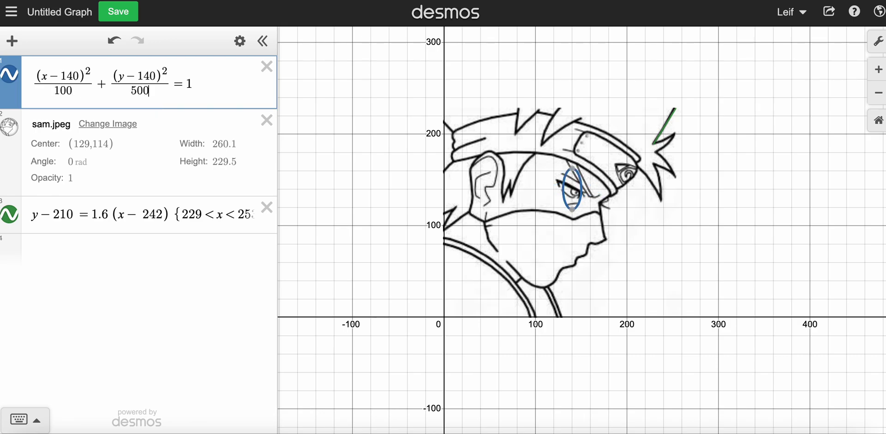
key(BackSpace)
key(BackSpace)
key(BackSpace)
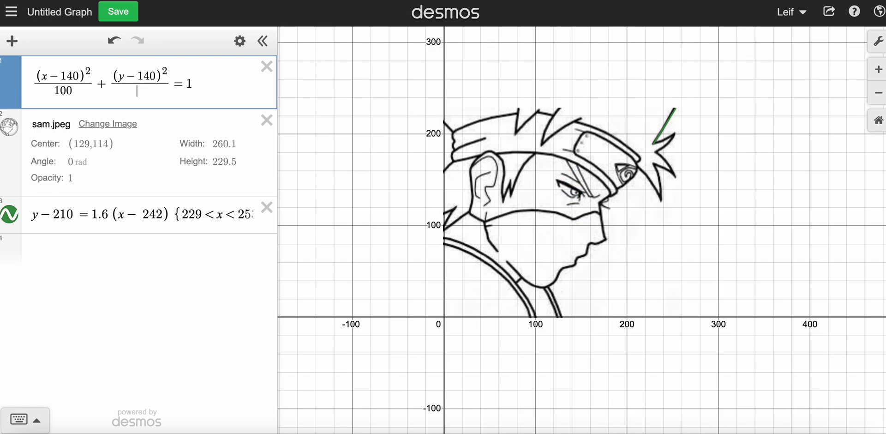
text(49)
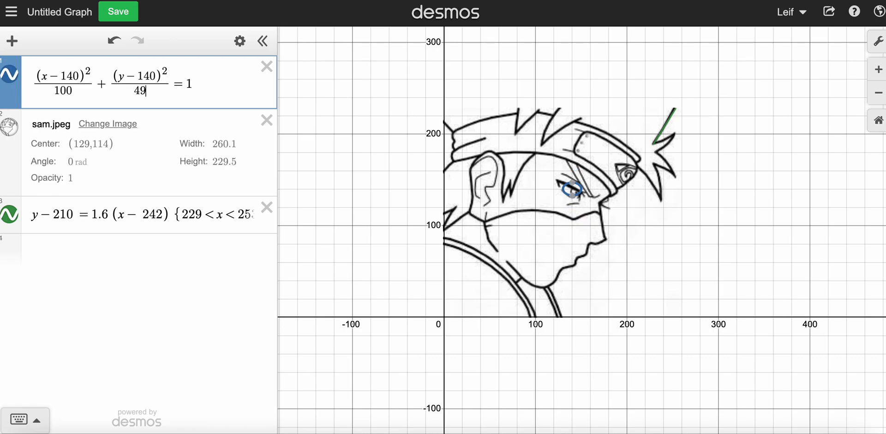
Restrict the ellipse around the eye by adding the domain {140 < x < 150} to its equation
click(226, 90)
text({140)
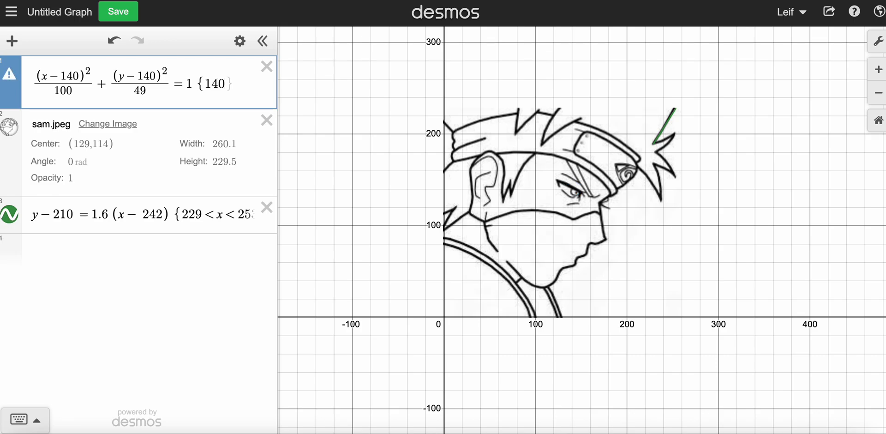
text(<x<)
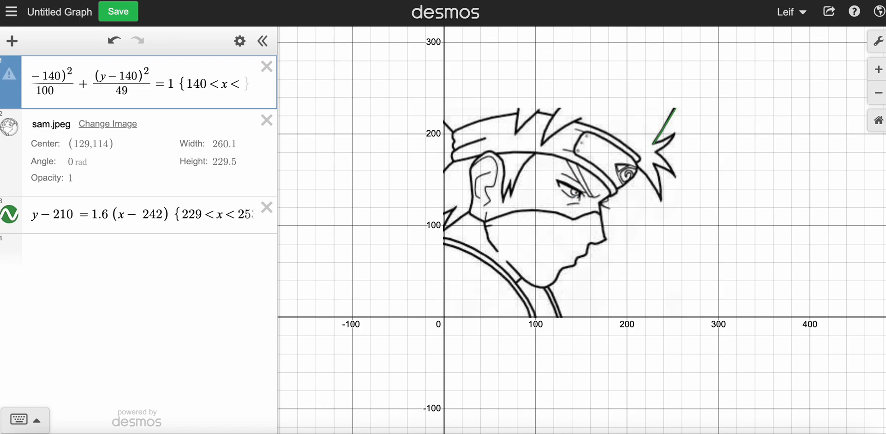
text(50)
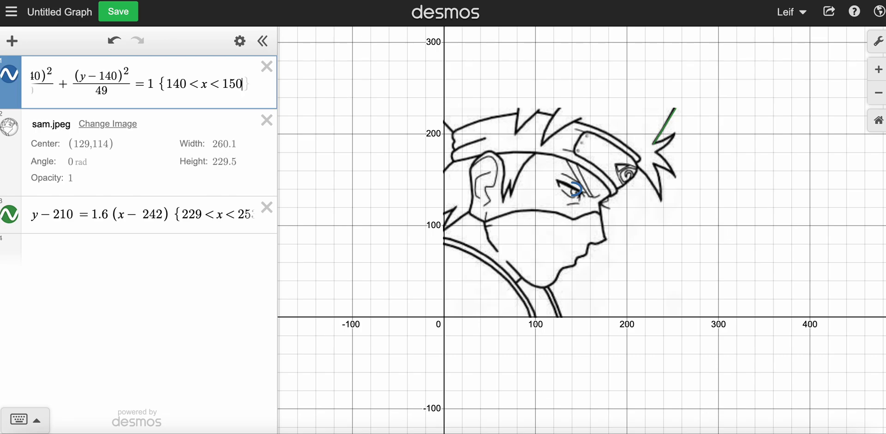
key(Right)
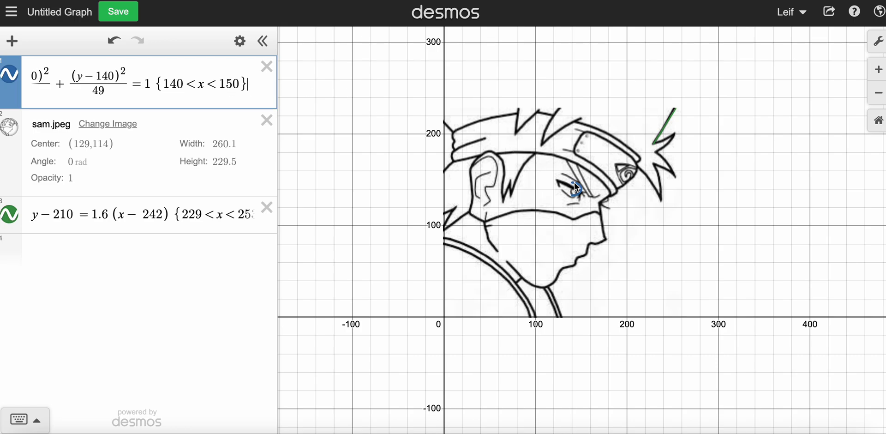
Replace x with y in the ellipse's restriction, making it {140 < y < 150} to keep only the upper arc
click(203, 86)
key(BackSpace)
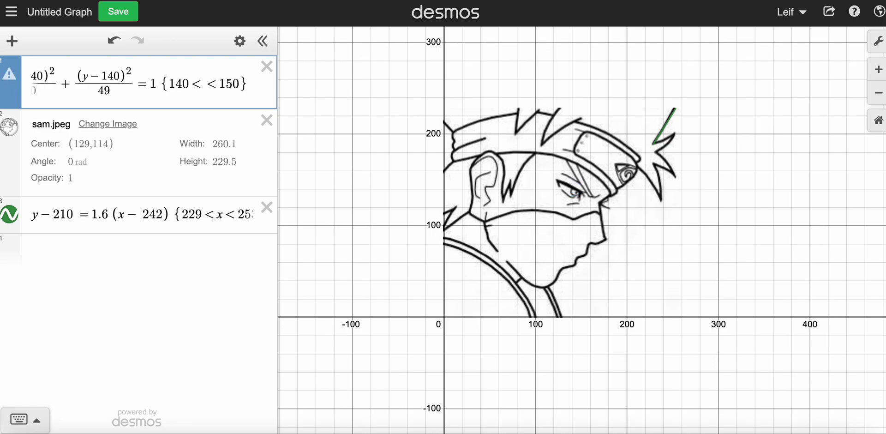
text(y)
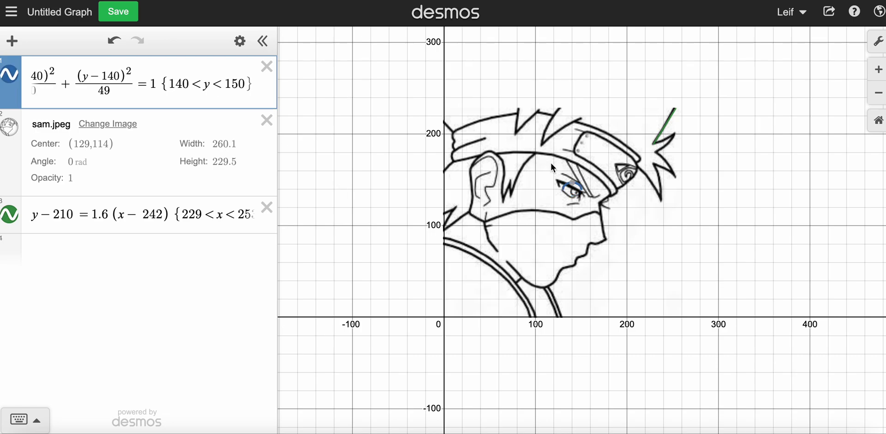
click(570, 187)
drag(569, 190, 570, 192)
Change the colour of the headband tail line to blue
click(242, 44)
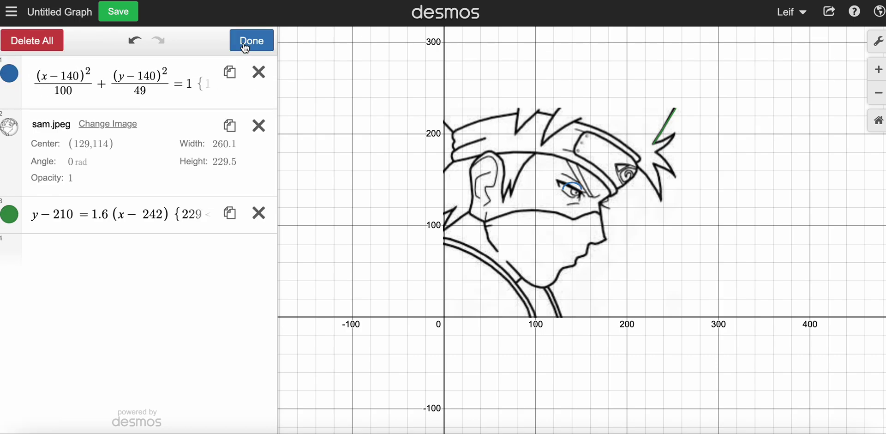
click(10, 215)
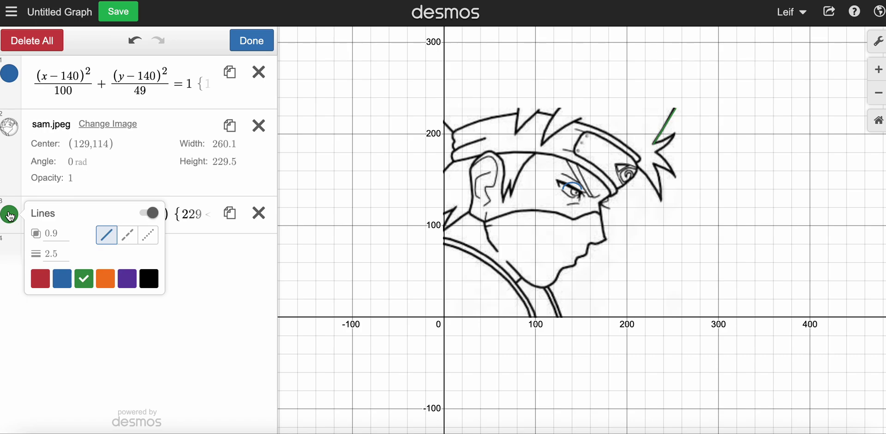
click(63, 279)
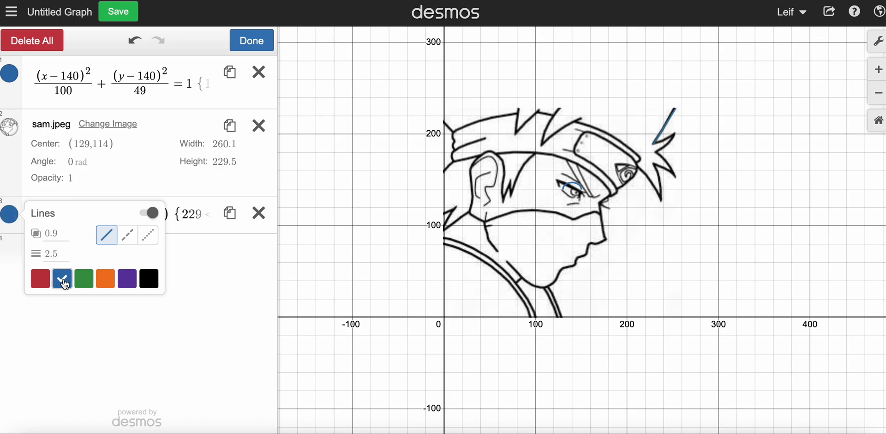
click(225, 313)
click(236, 42)
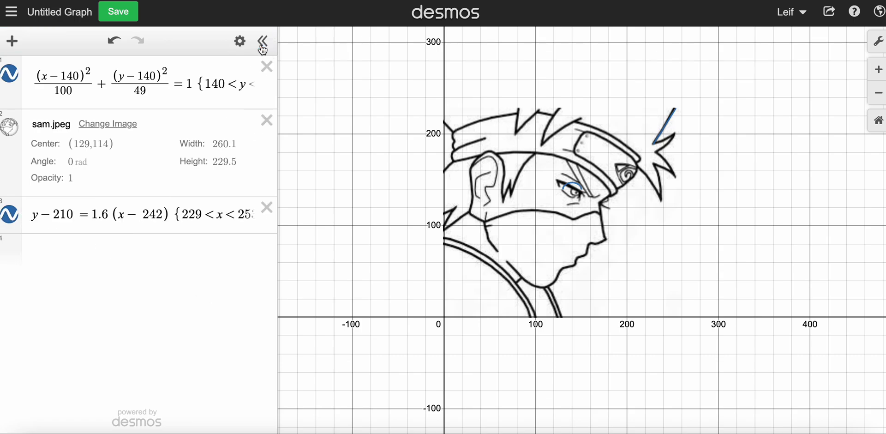
click(235, 47)
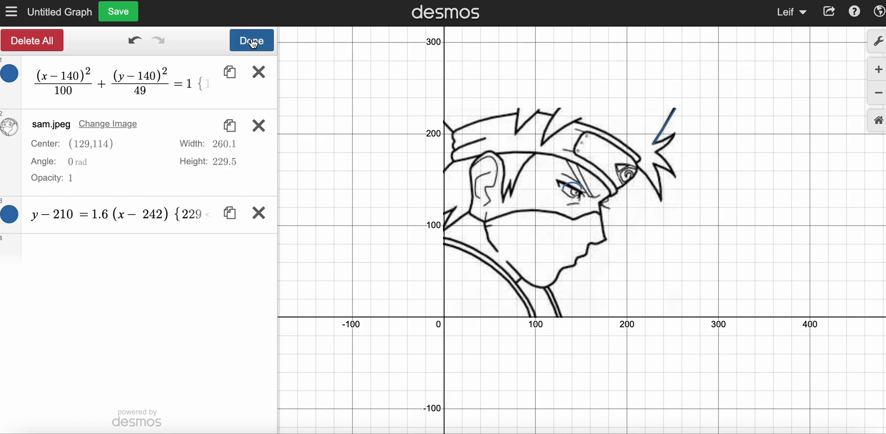
click(234, 46)
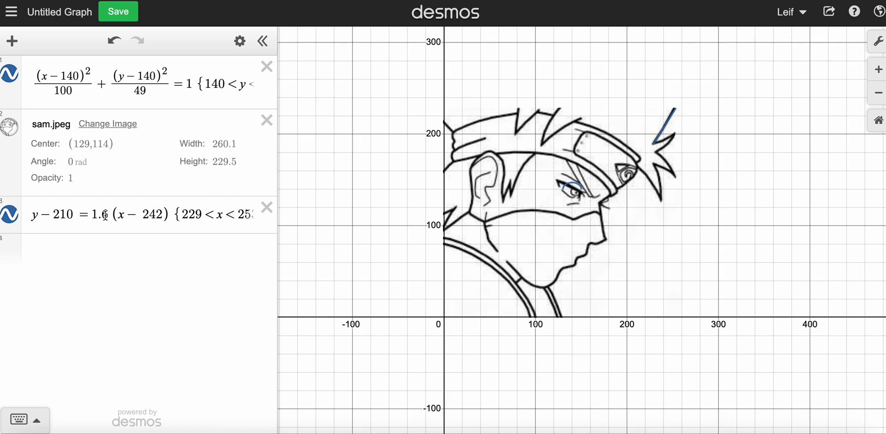
Try > and < in place of the tail line's equals sign to shade either side, and restore the equals sign
click(90, 215)
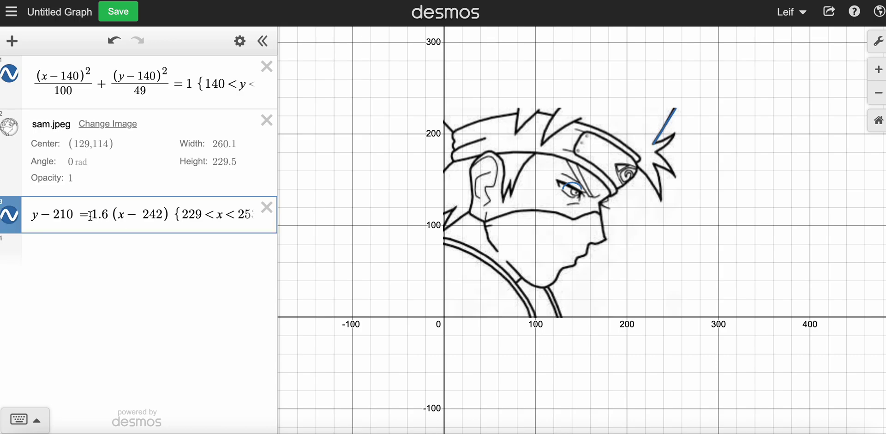
key(BackSpace)
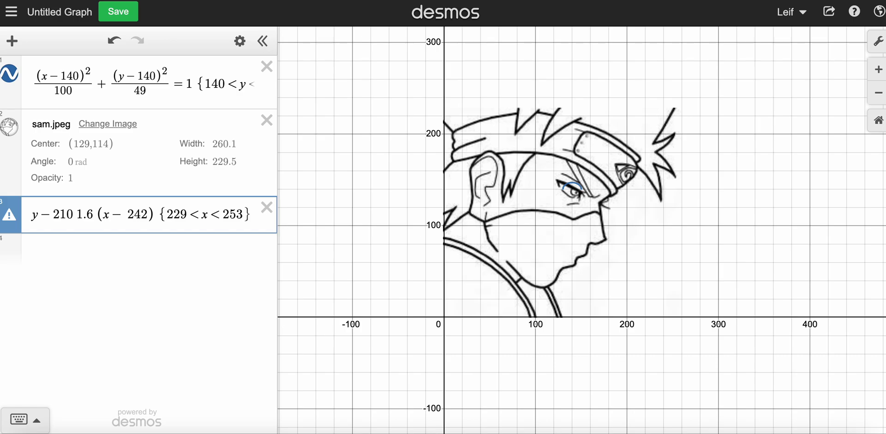
text(>)
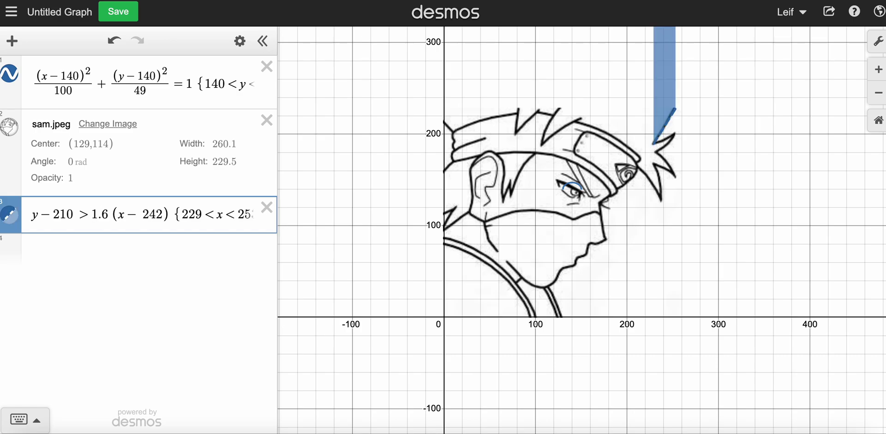
key(BackSpace)
text(<)
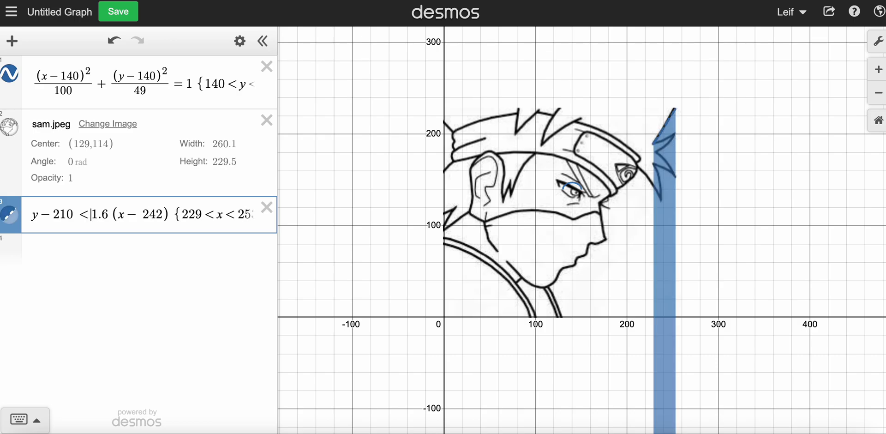
key(BackSpace)
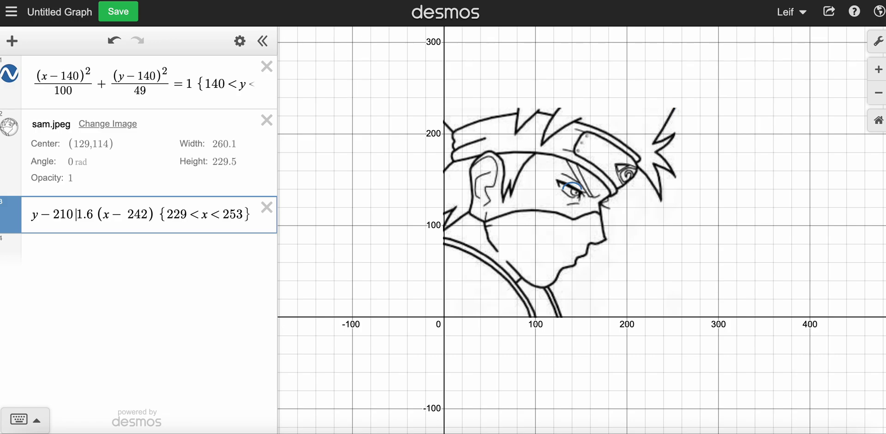
text(=)
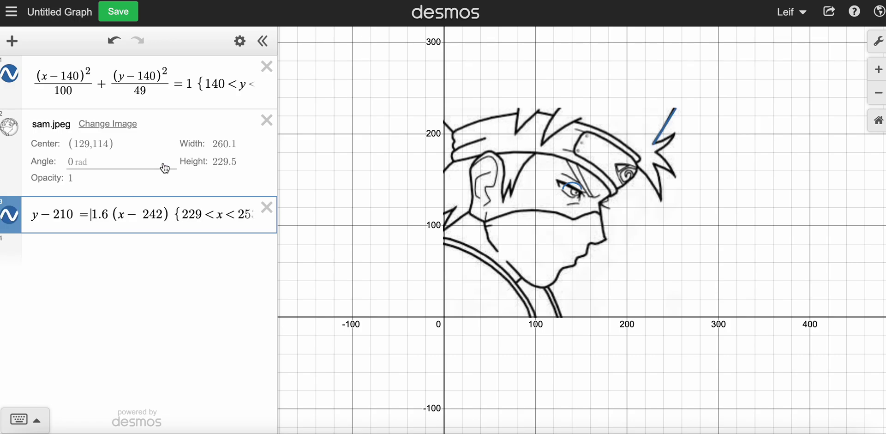